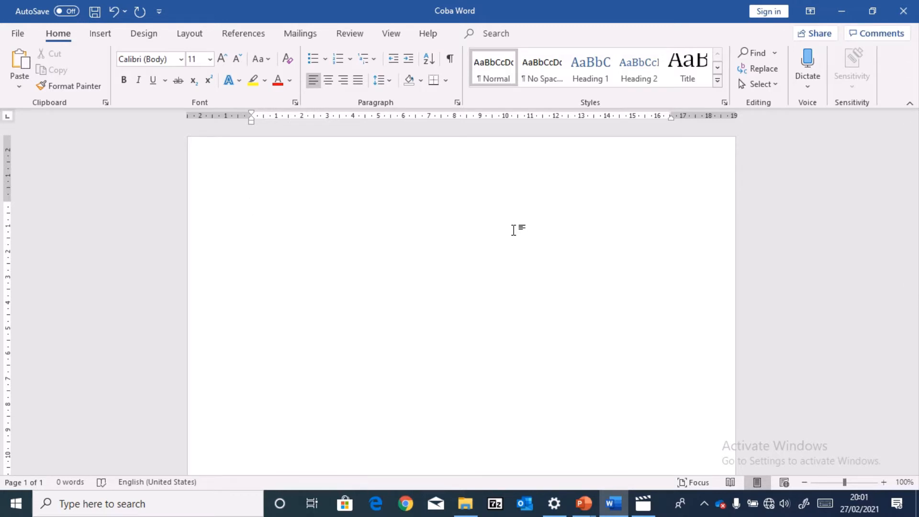
Enter the misspelled word "Acecesories" on the first line of the blank document
{"action": "type", "text": "Acecesories"}
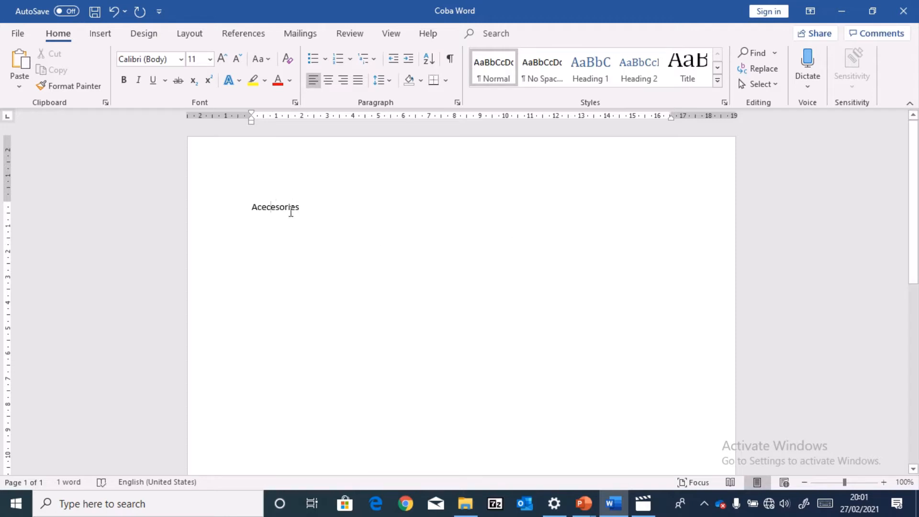
Edit the misspelled word on the first line so that it reads "Accesories"
{"action": "key", "text": "BackSpace"}
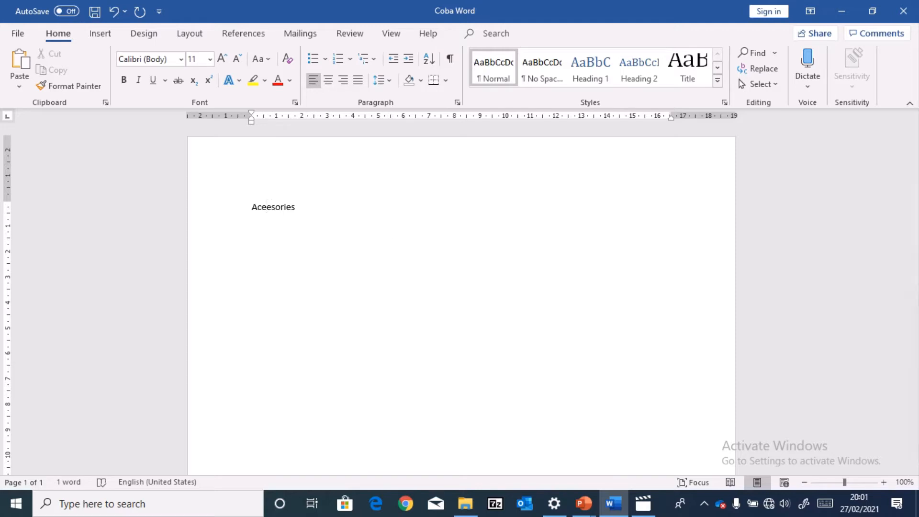
{"action": "scroll", "coordinate": [371, 238], "scroll_direction": "up", "scroll_amount": 6, "text": "ctrl"}
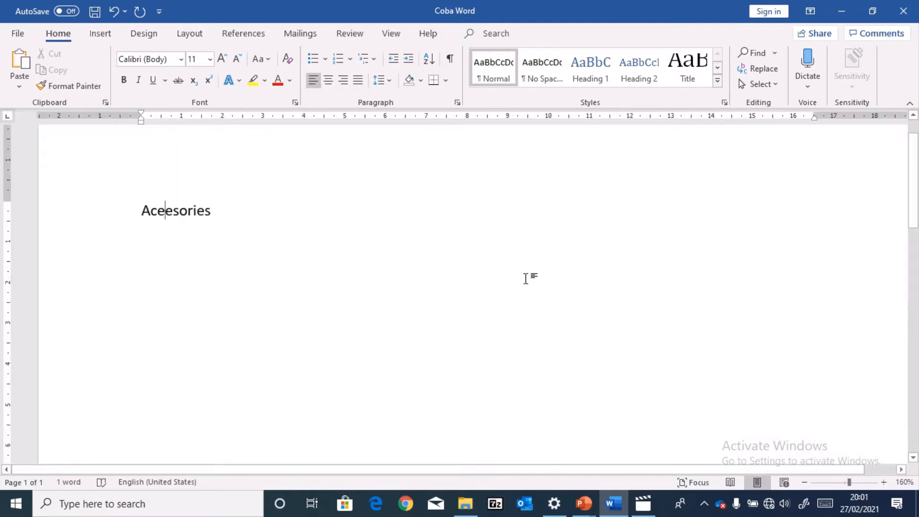
{"action": "key", "text": "BackSpace"}
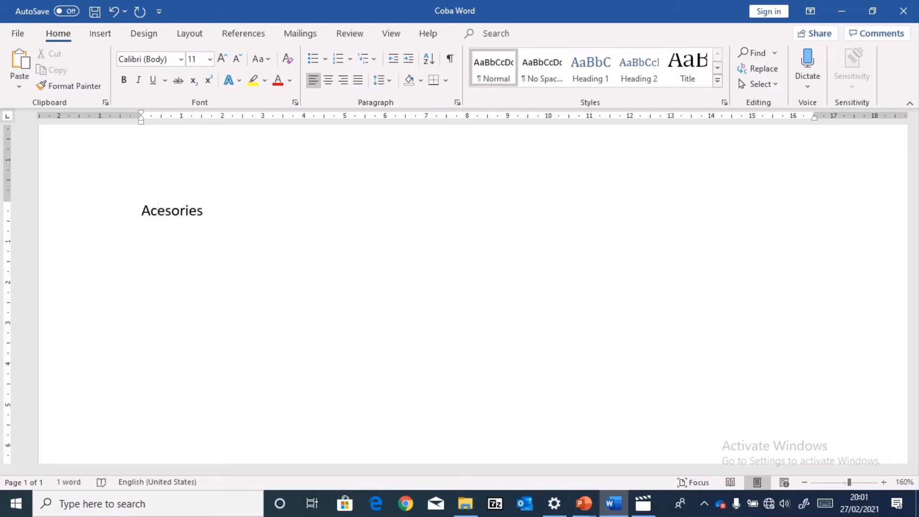
{"action": "type", "text": "c"}
{"action": "key", "text": "Right"}
{"action": "key", "text": "Right"}
{"action": "key", "text": "Right"}
{"action": "key", "text": "Right"}
{"action": "key", "text": "Right"}
{"action": "key", "text": "Right"}
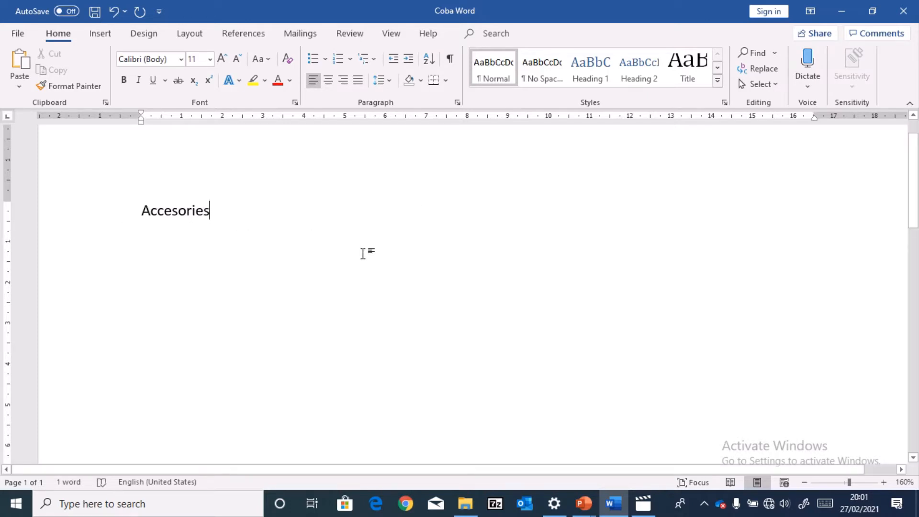
{"action": "scroll", "coordinate": [361, 253], "scroll_direction": "up", "scroll_amount": 3}
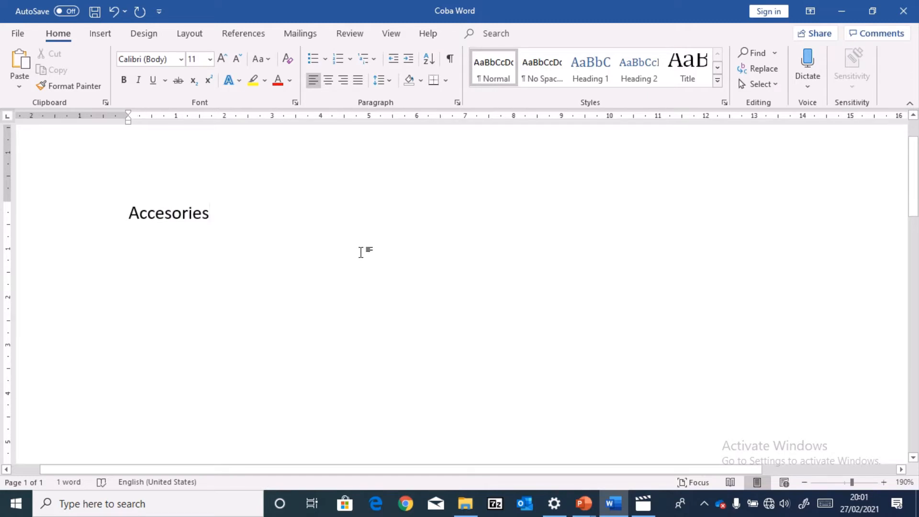
End the "Accesories" line so AutoCorrect fixes the spelling, and start a new line below it
{"action": "key", "text": "Return"}
{"action": "mouse_move", "coordinate": [130, 212]}
{"action": "left_click_drag", "start_coordinate": [173, 214], "coordinate": [183, 215]}
{"action": "left_click", "coordinate": [193, 230]}
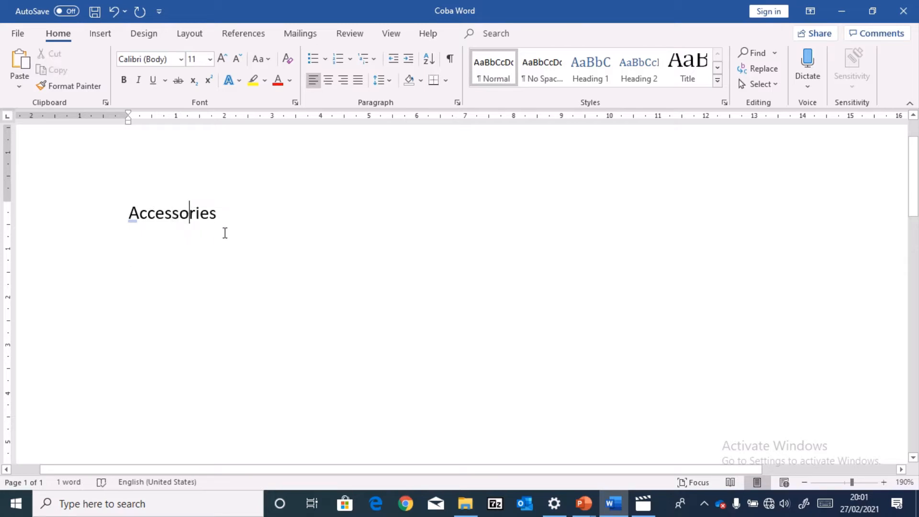
{"action": "left_click", "coordinate": [239, 223]}
{"action": "key", "text": "Return"}
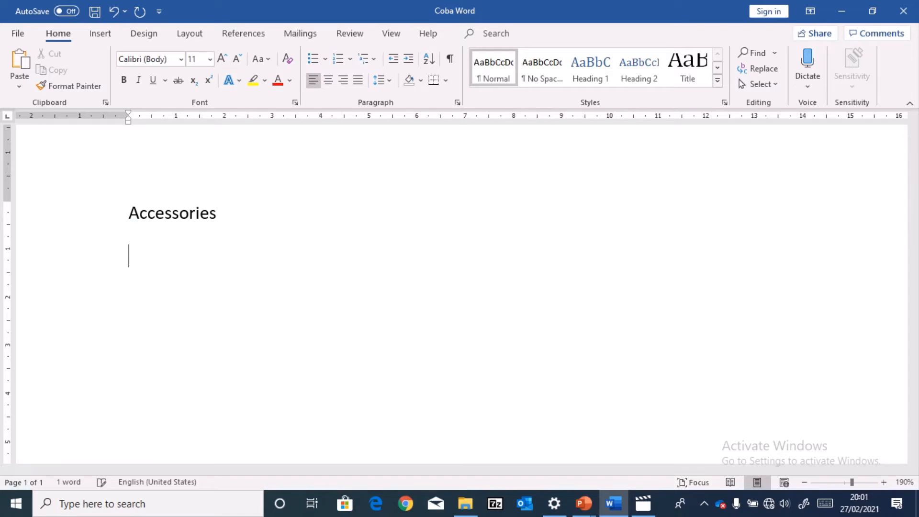
Write "because" in lowercase on the second line and end the line so AutoCorrect processes it
{"action": "type", "text": "b"}
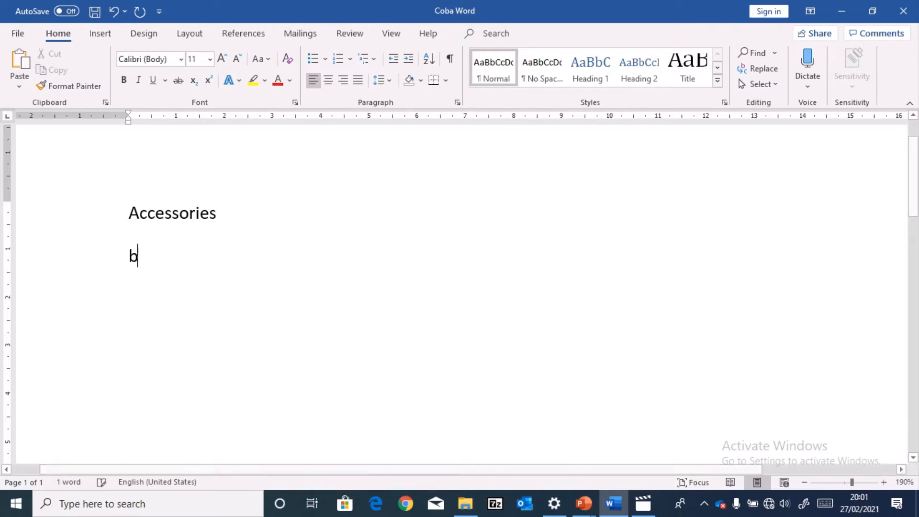
{"action": "type", "text": "ecaus"}
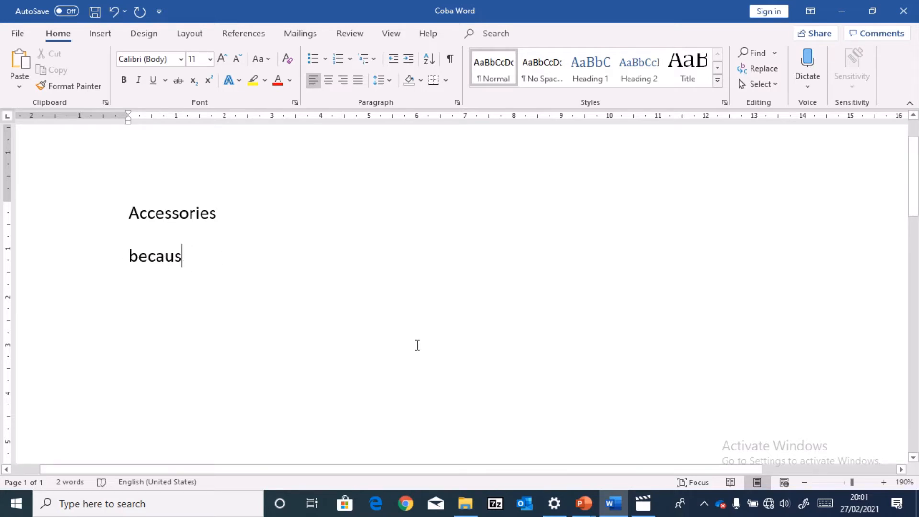
{"action": "type", "text": "e"}
{"action": "key", "text": "Return"}
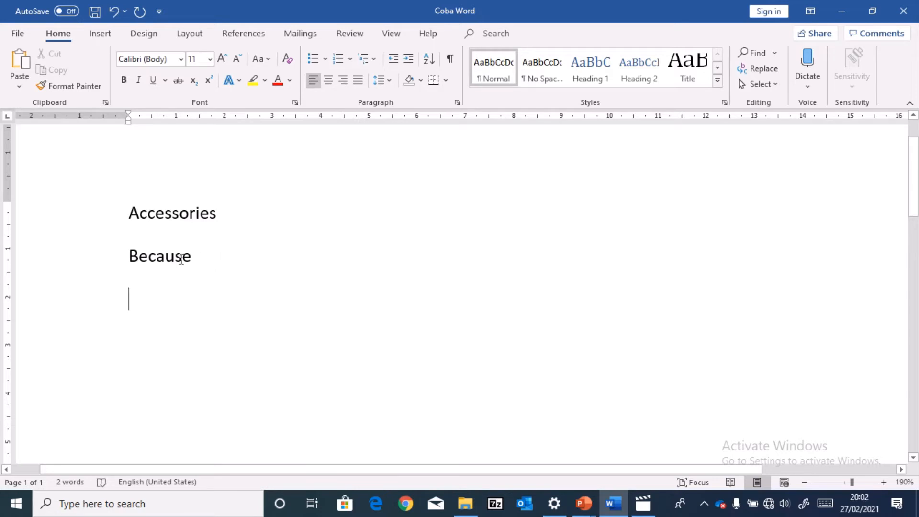
{"action": "mouse_move", "coordinate": [151, 253]}
Write the misspelled word "Tomorow" on the third line and end the line to trigger AutoCorrect
{"action": "type", "text": "Tomorow"}
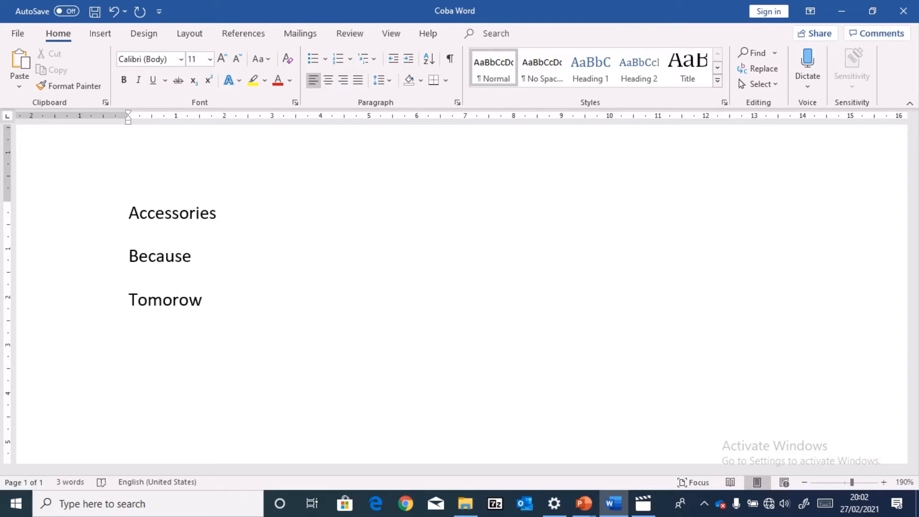
{"action": "key", "text": "Return"}
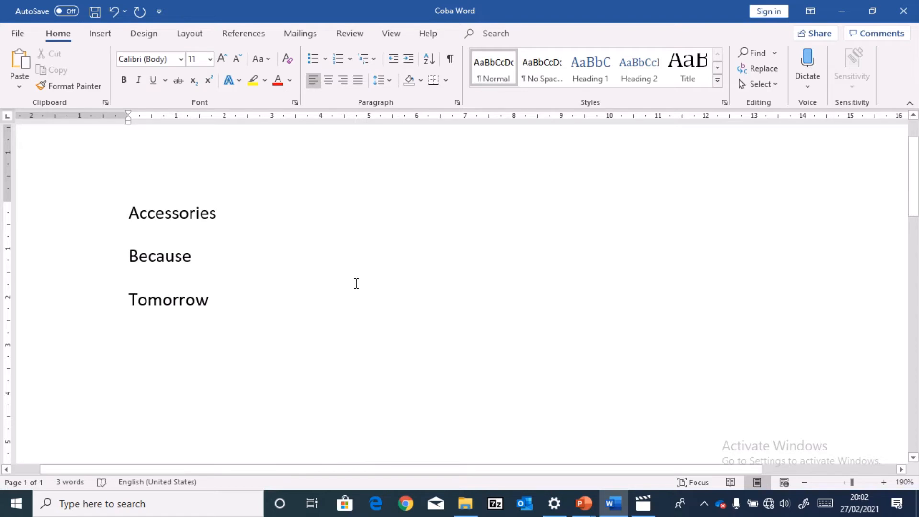
{"action": "left_click_drag", "start_coordinate": [211, 301], "coordinate": [128, 300]}
{"action": "left_click", "coordinate": [222, 312]}
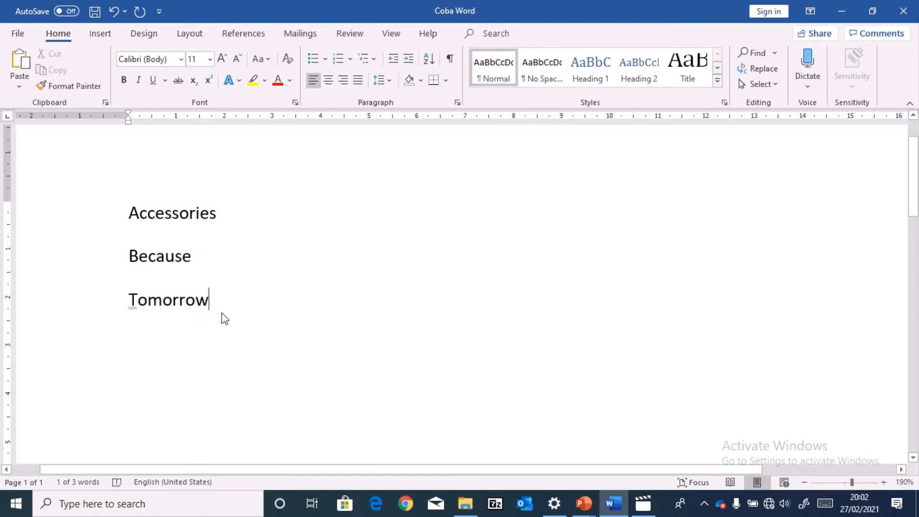
Enter "<--" on a new line below "Tomorrow" so AutoCorrect turns it into a left-pointing arrow
{"action": "left_click", "coordinate": [164, 329]}
{"action": "key", "text": "End"}
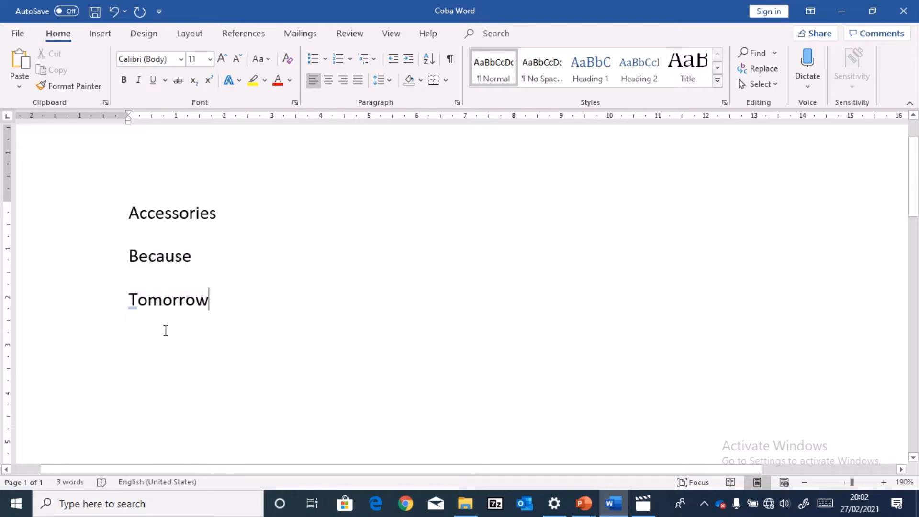
{"action": "key", "text": "Return"}
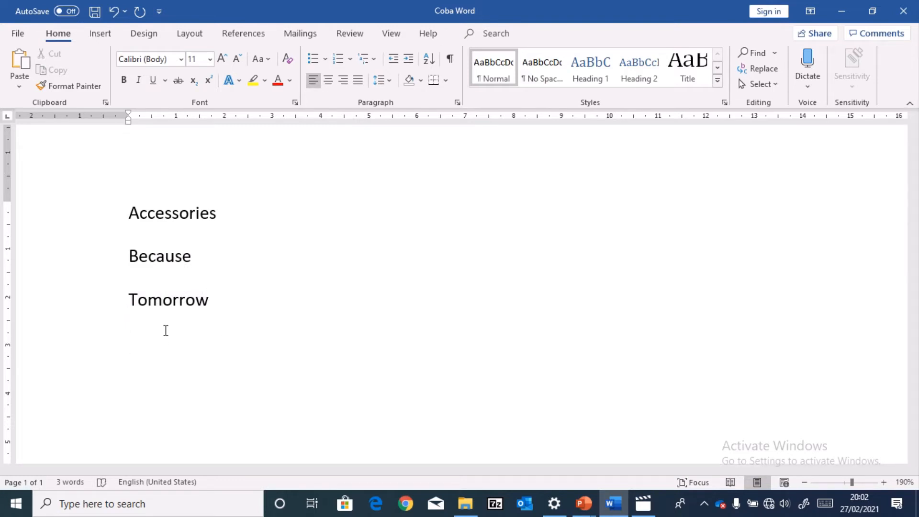
{"action": "type", "text": "<--"}
{"action": "left_click_drag", "start_coordinate": [127, 340], "coordinate": [151, 339]}
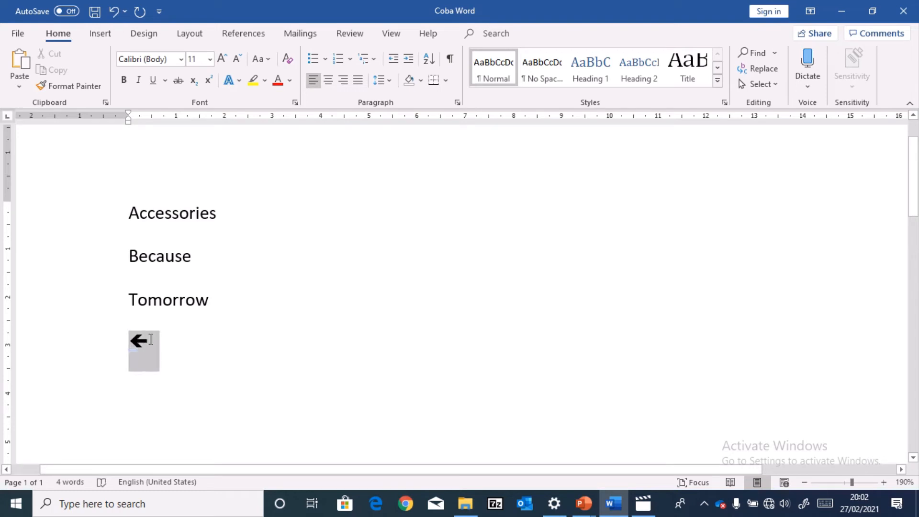
{"action": "left_click", "coordinate": [196, 350]}
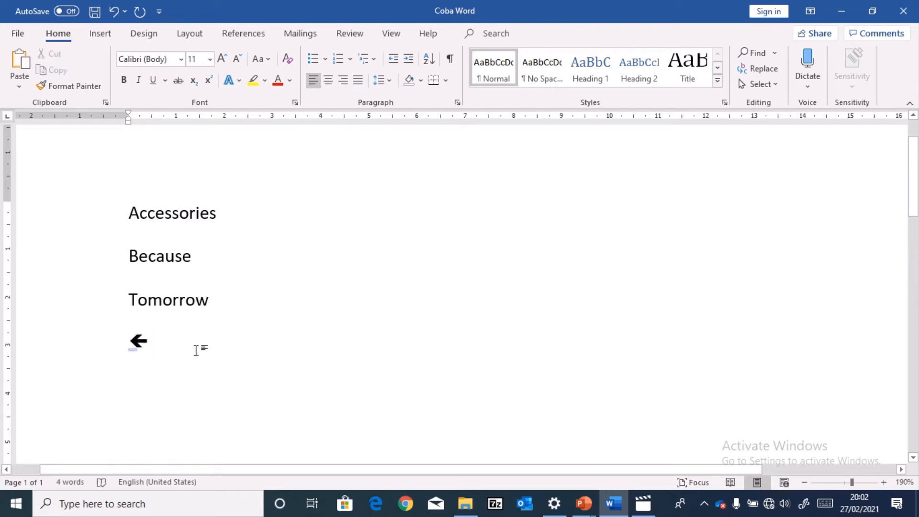
{"action": "left_click", "coordinate": [268, 263]}
{"action": "left_click", "coordinate": [197, 337]}
Write the misspelled word "advantege" on a new line below the arrow and end the line to trigger AutoCorrect
{"action": "key", "text": "Return"}
{"action": "type", "text": "advan"}
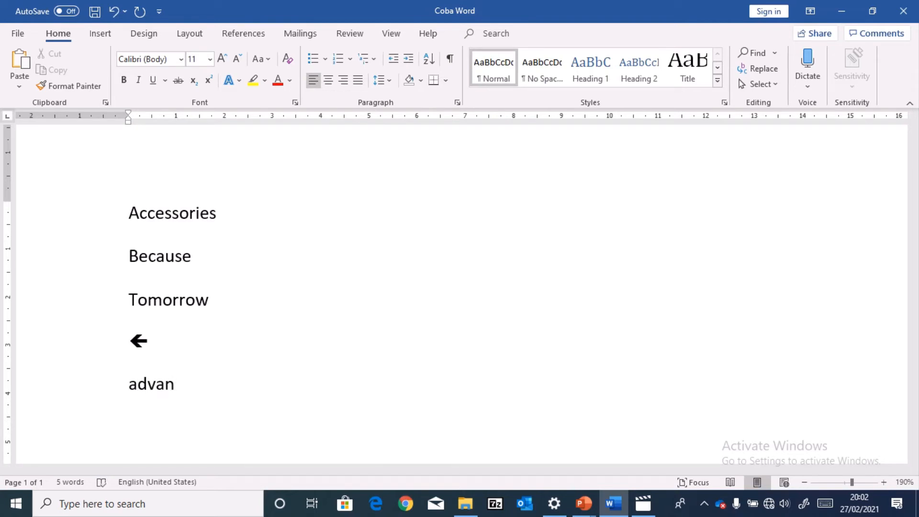
{"action": "type", "text": "tege"}
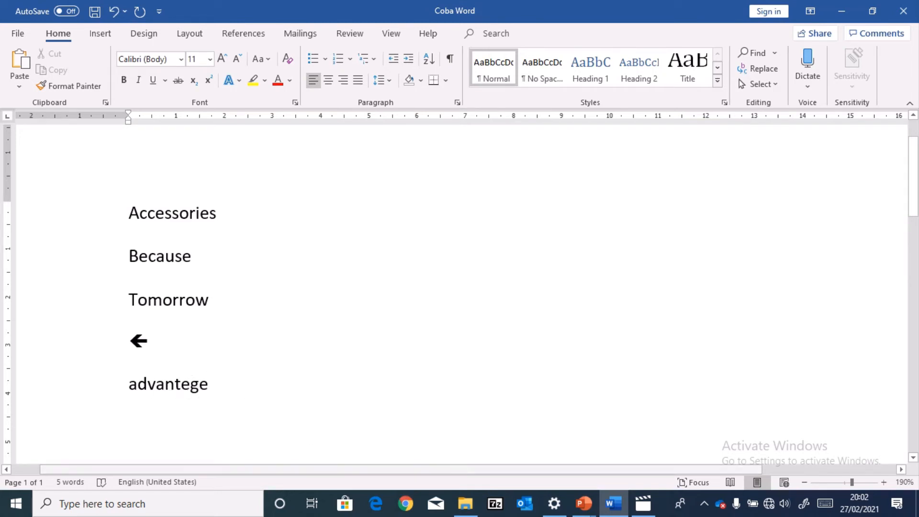
{"action": "key", "text": "Return"}
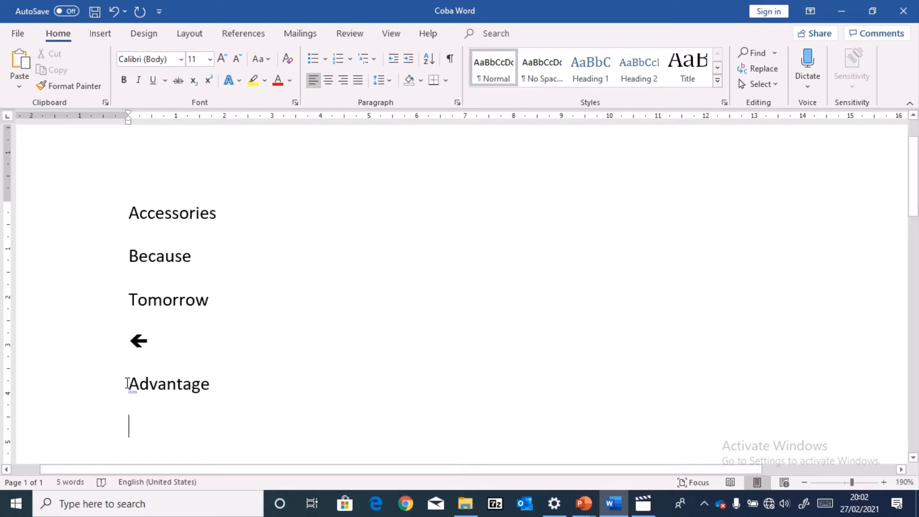
{"action": "left_click_drag", "start_coordinate": [127, 383], "coordinate": [228, 393]}
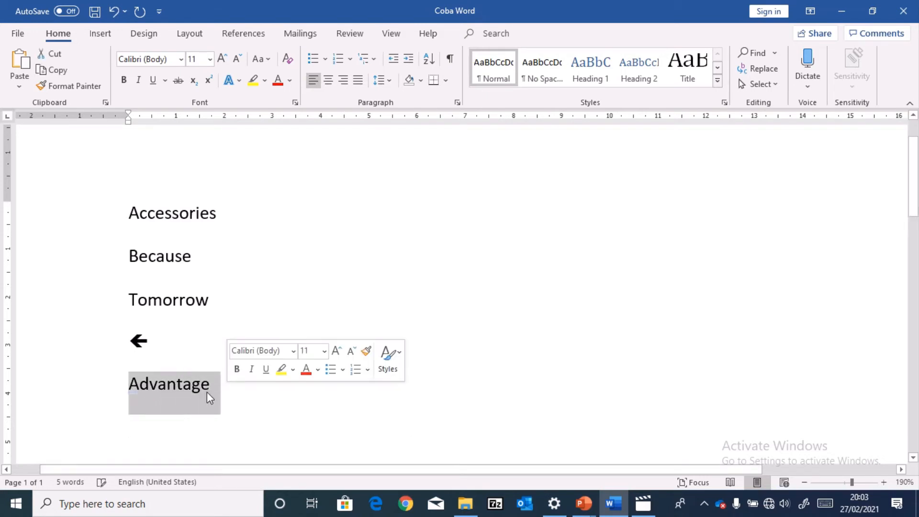
{"action": "left_click", "coordinate": [206, 392]}
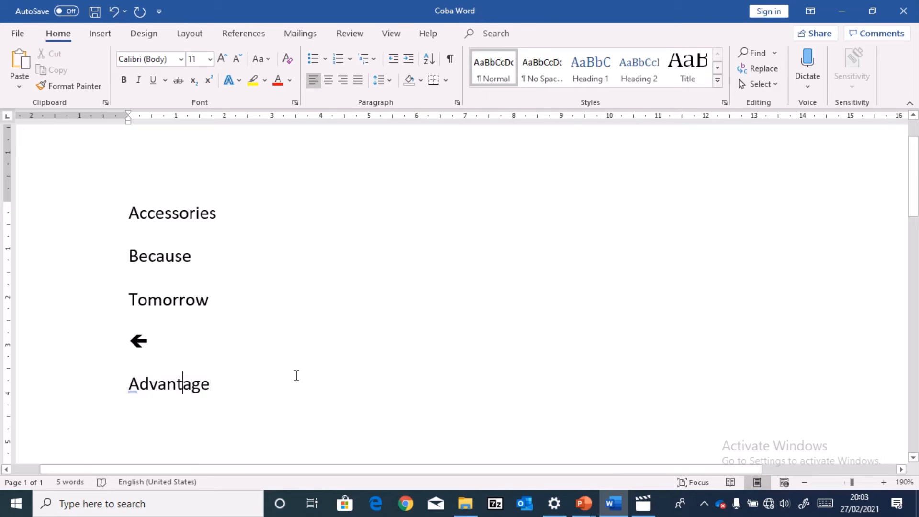
{"action": "key", "text": "Return"}
Open the AutoCorrect settings from Word's Proofing options and look through the list of text replacements
{"action": "left_click", "coordinate": [21, 35]}
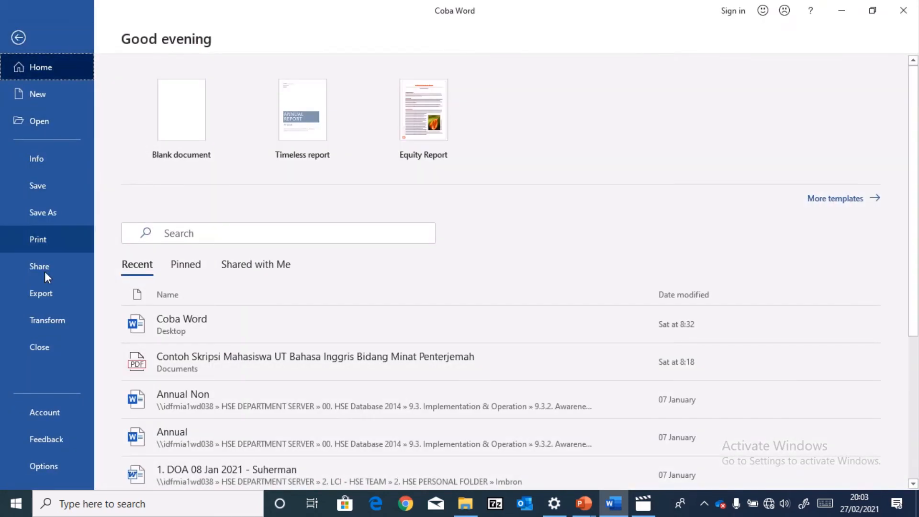
{"action": "left_click", "coordinate": [50, 465]}
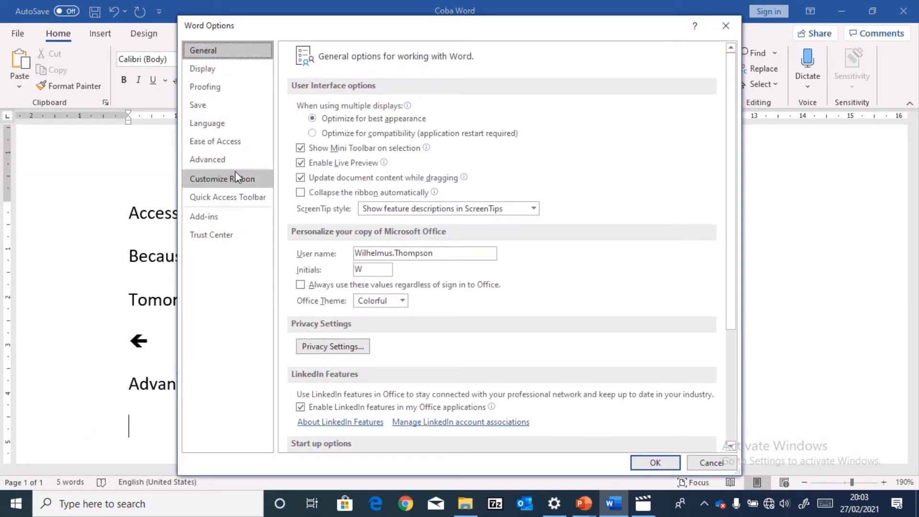
{"action": "left_click", "coordinate": [218, 87]}
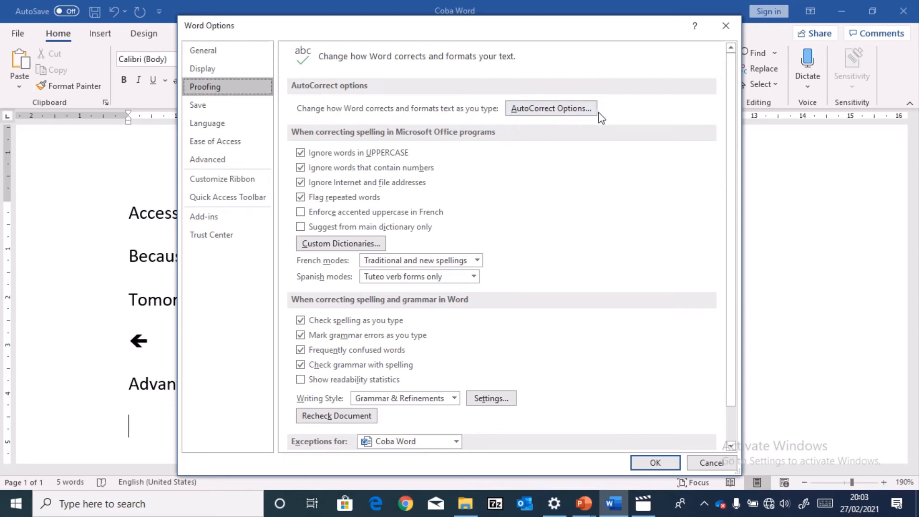
{"action": "left_click", "coordinate": [584, 112]}
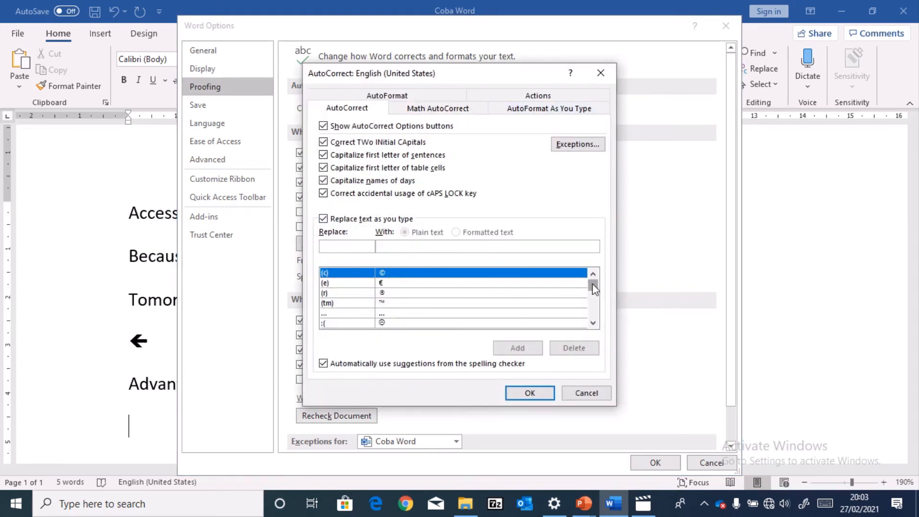
{"action": "left_click_drag", "start_coordinate": [593, 287], "coordinate": [593, 294]}
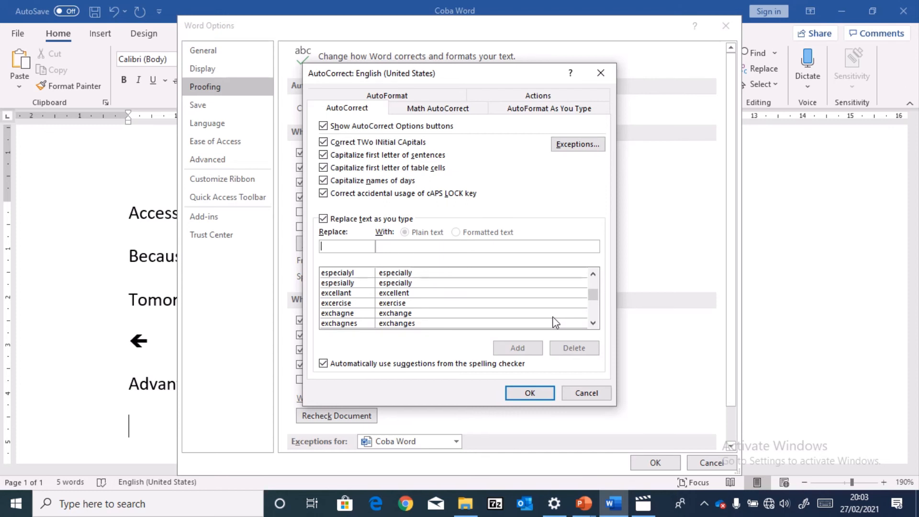
Add an AutoCorrect entry that replaces "saia" with "saya", and save the Word options
{"action": "type", "text": "say"}
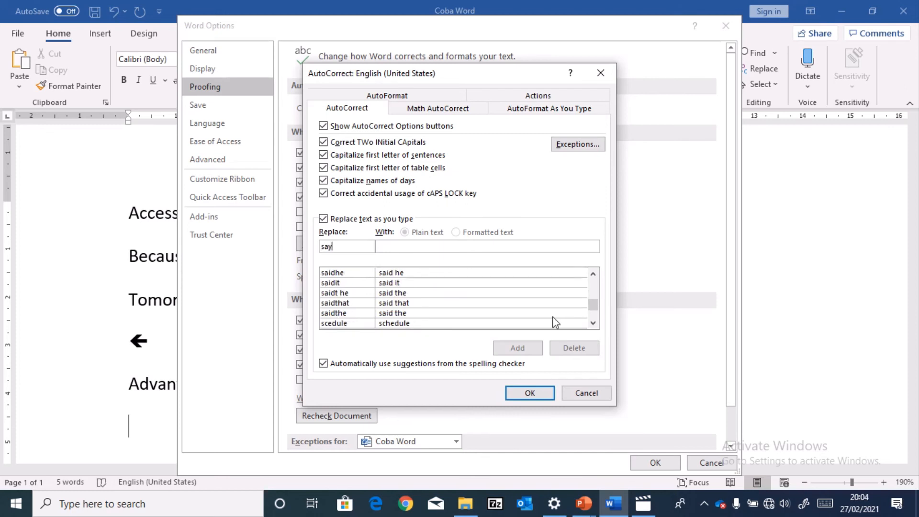
{"action": "type", "text": "a"}
{"action": "key", "text": "BackSpace"}
{"action": "key", "text": "BackSpace"}
{"action": "type", "text": "ia"}
{"action": "left_click", "coordinate": [405, 249]}
{"action": "type", "text": "saya"}
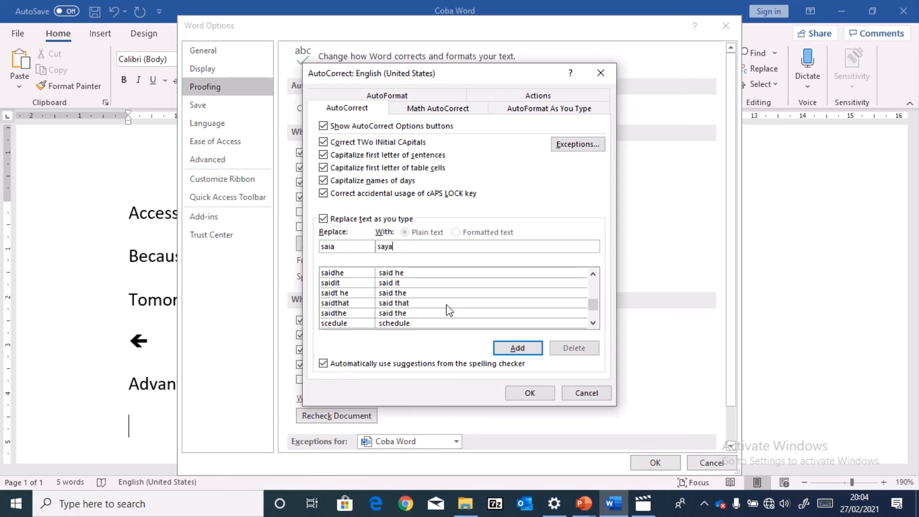
{"action": "left_click", "coordinate": [518, 348]}
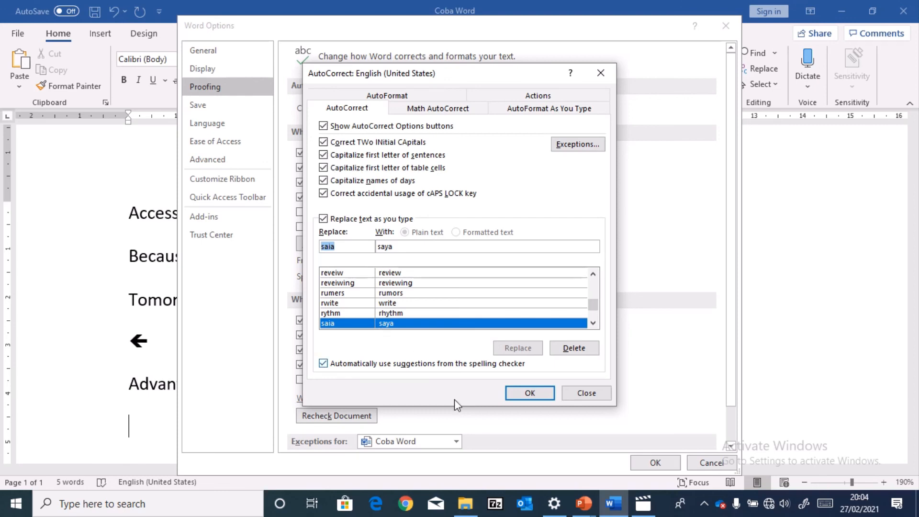
{"action": "left_click", "coordinate": [520, 395]}
{"action": "left_click", "coordinate": [670, 463]}
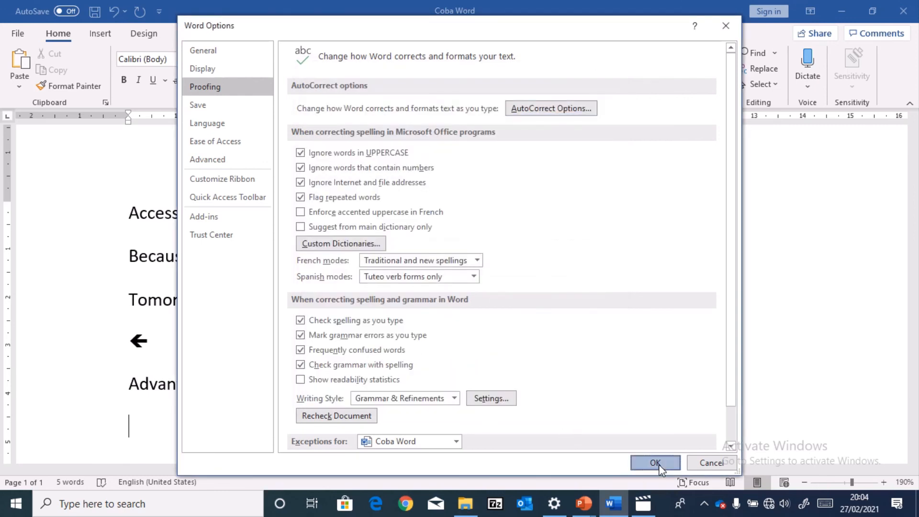
Test the custom AutoCorrect entry by writing "saia" on the line below "Advantage" and ending the line
{"action": "type", "text": "saia"}
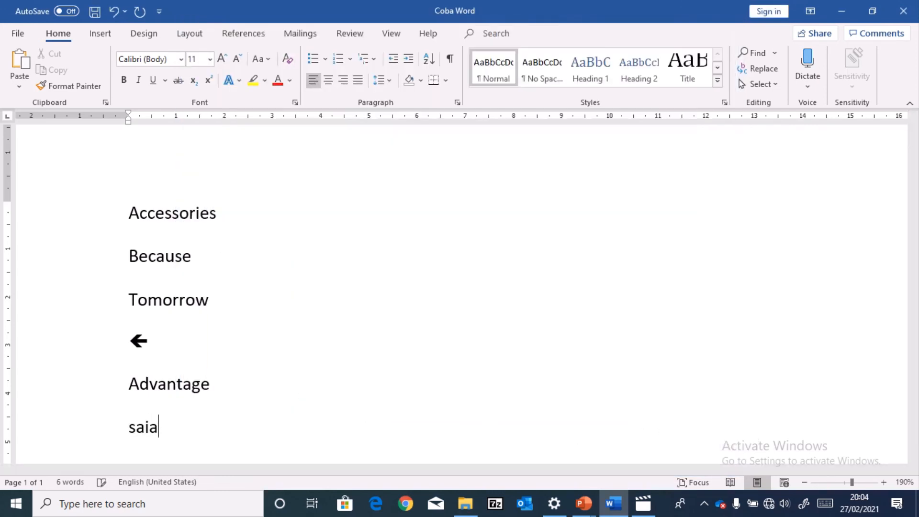
{"action": "key", "text": "Return"}
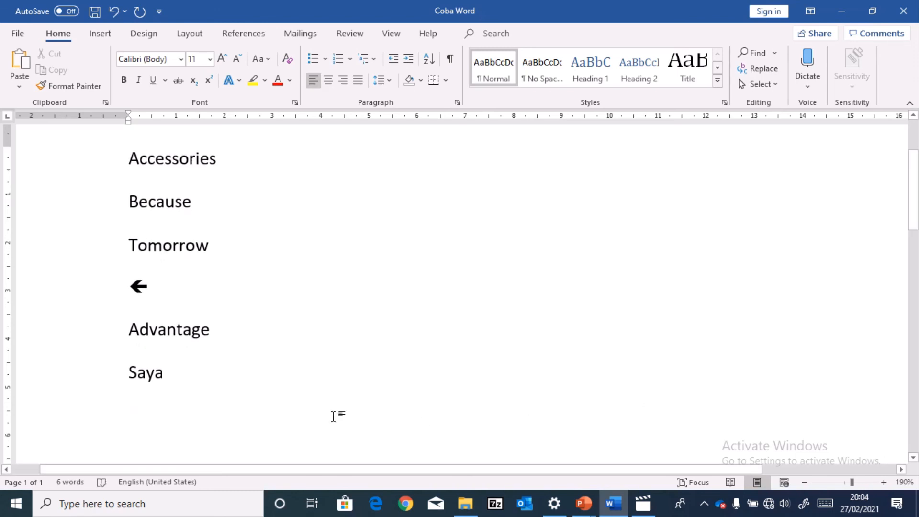
{"action": "left_click_drag", "start_coordinate": [130, 380], "coordinate": [180, 382]}
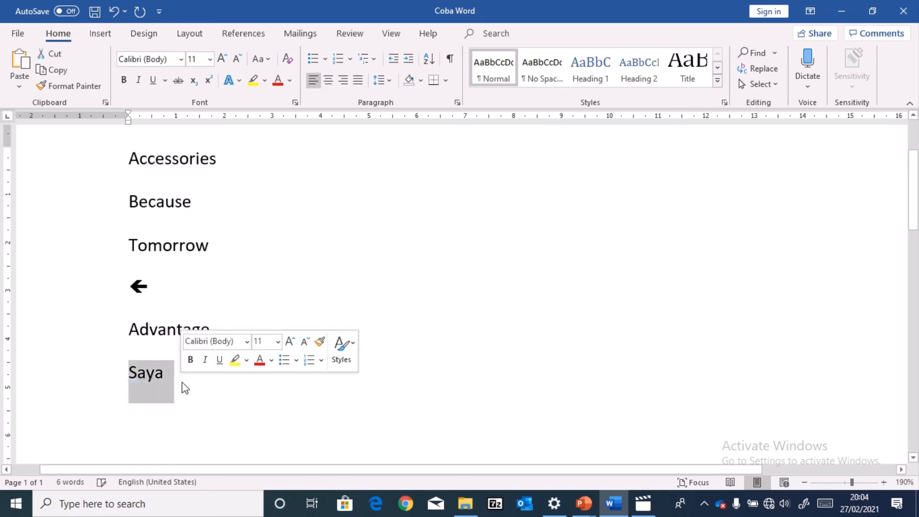
{"action": "left_click", "coordinate": [185, 381]}
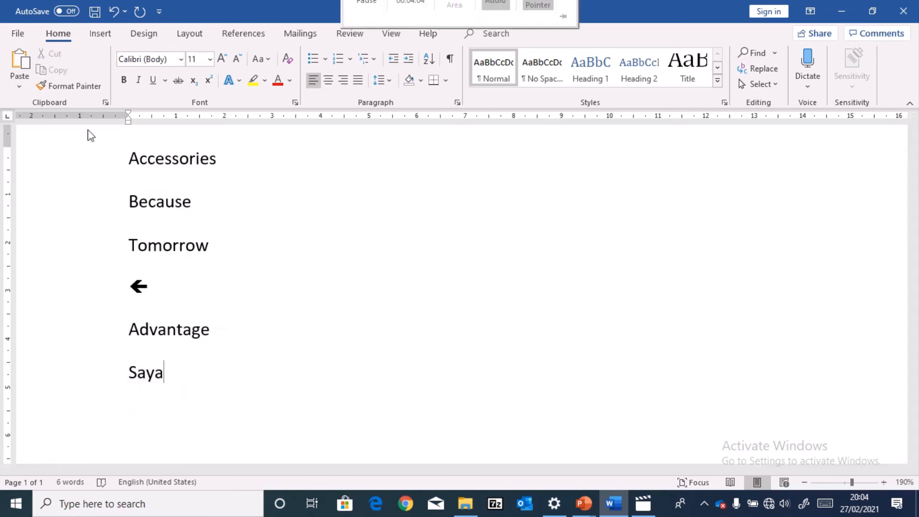